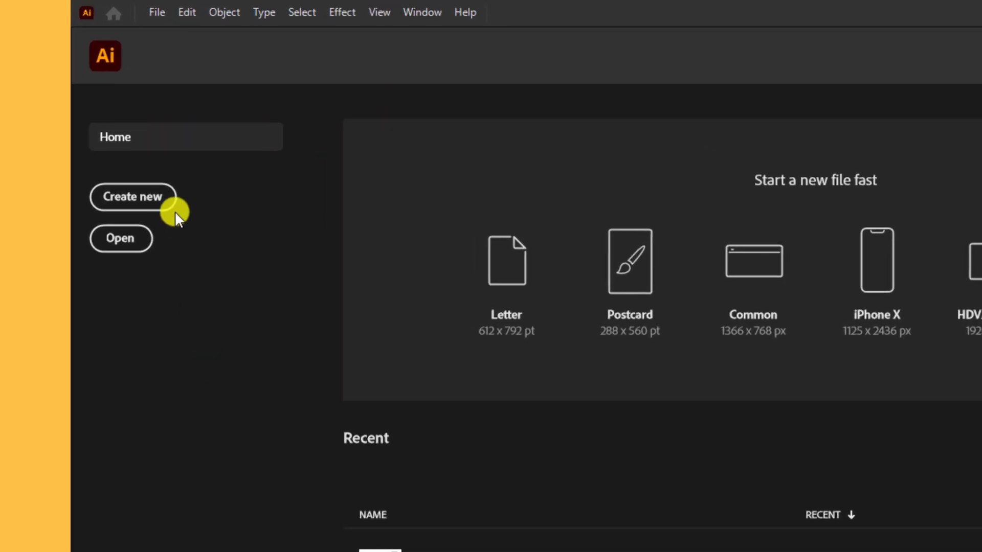
Step: Start a new document from the Home screen with the Web-Large 1920×1080 px preset
{"action": "left_click", "coordinate": [171, 209]}
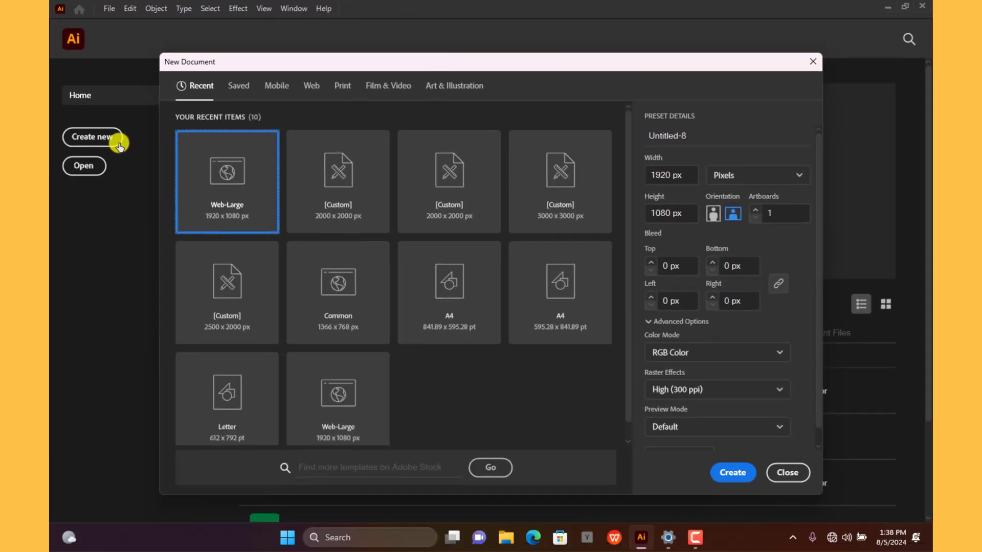
Step: Create the blank document and add large ADOBE text on the artboard
{"action": "left_click", "coordinate": [732, 473]}
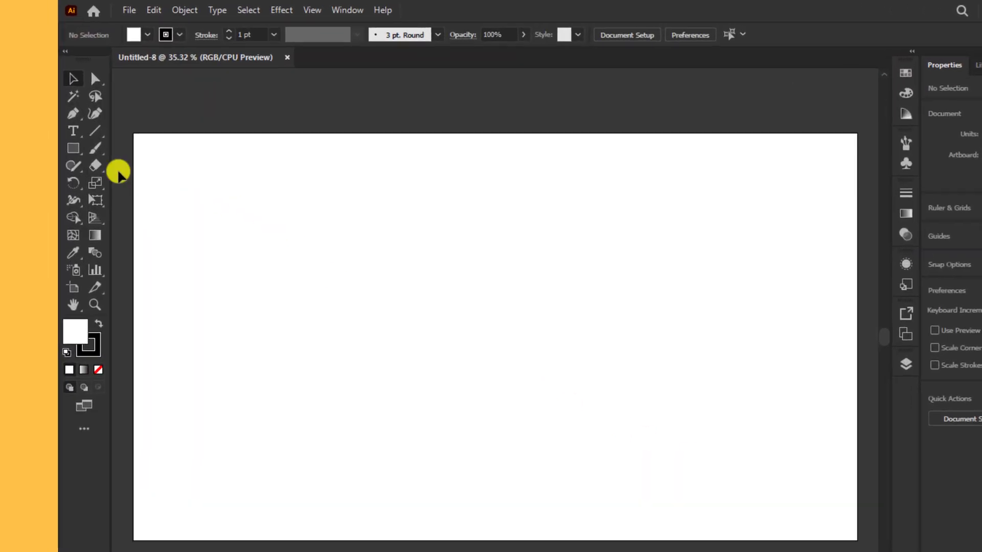
{"action": "left_click", "coordinate": [88, 157]}
{"action": "left_click", "coordinate": [463, 387]}
{"action": "type", "text": "A"}
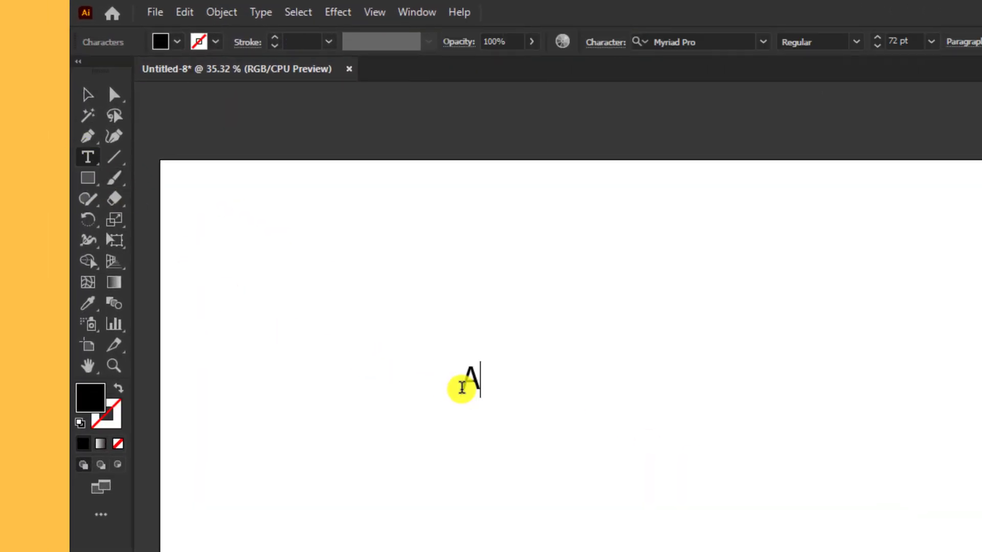
{"action": "type", "text": "DOBE"}
{"action": "left_click", "coordinate": [85, 93]}
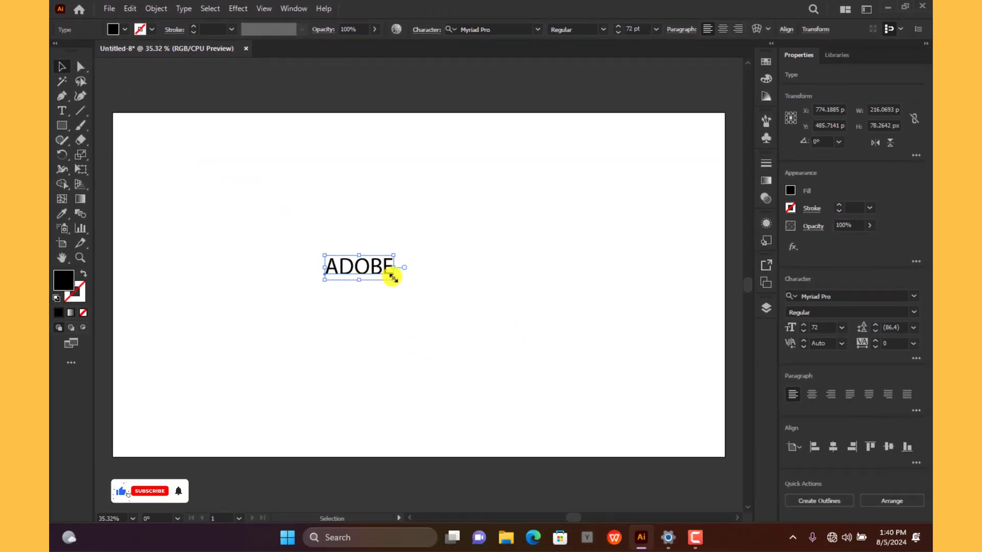
{"action": "left_click_drag", "start_coordinate": [392, 278], "coordinate": [512, 373]}
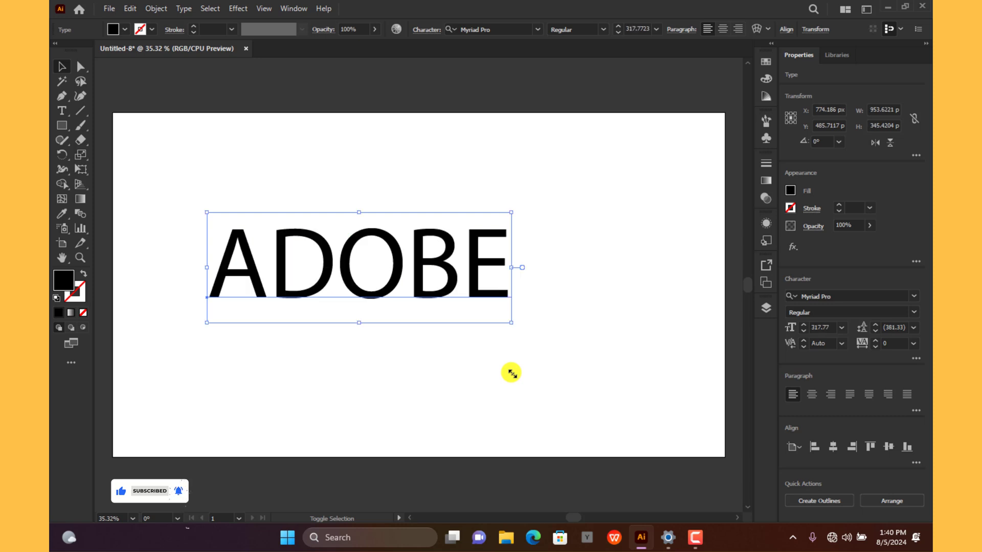
Step: Centre the text horizontally and vertically and set its font to Rosario Bold
{"action": "left_click", "coordinate": [833, 450]}
{"action": "left_click", "coordinate": [888, 449]}
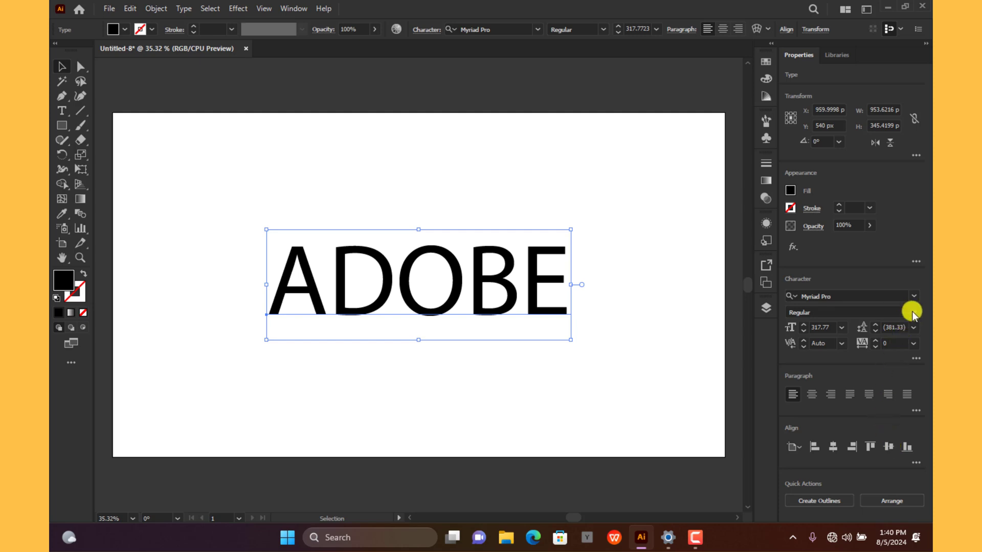
{"action": "left_click", "coordinate": [915, 298]}
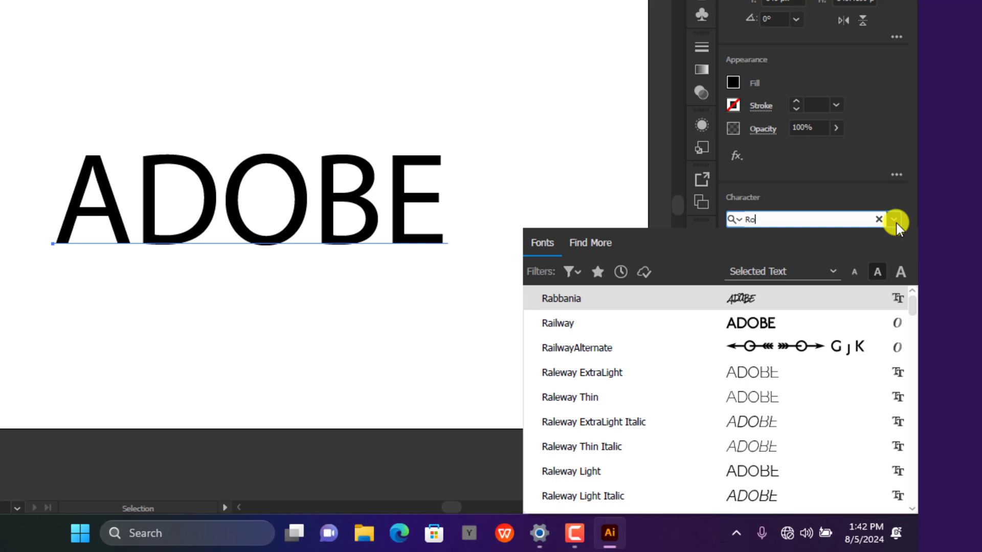
{"action": "type", "text": "Rosa"}
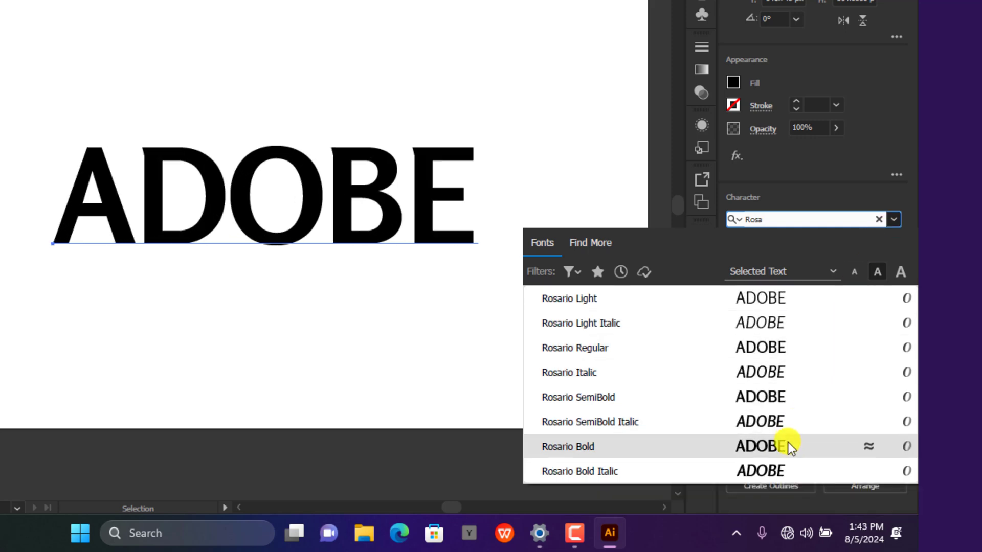
{"action": "left_click", "coordinate": [788, 442]}
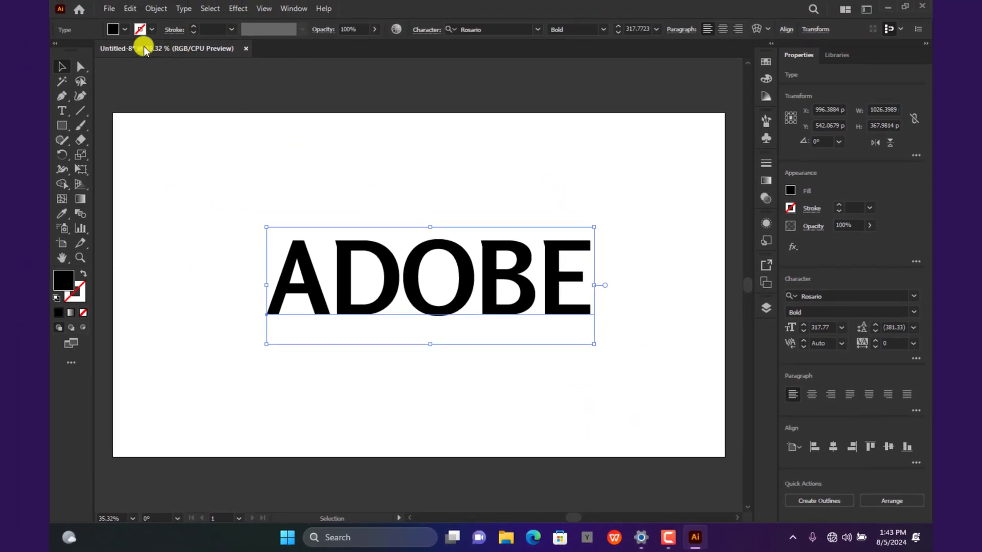
Step: Remove the solid fill and add a new Appearance fill with the white-to-black gradient swatch
{"action": "left_click", "coordinate": [125, 29]}
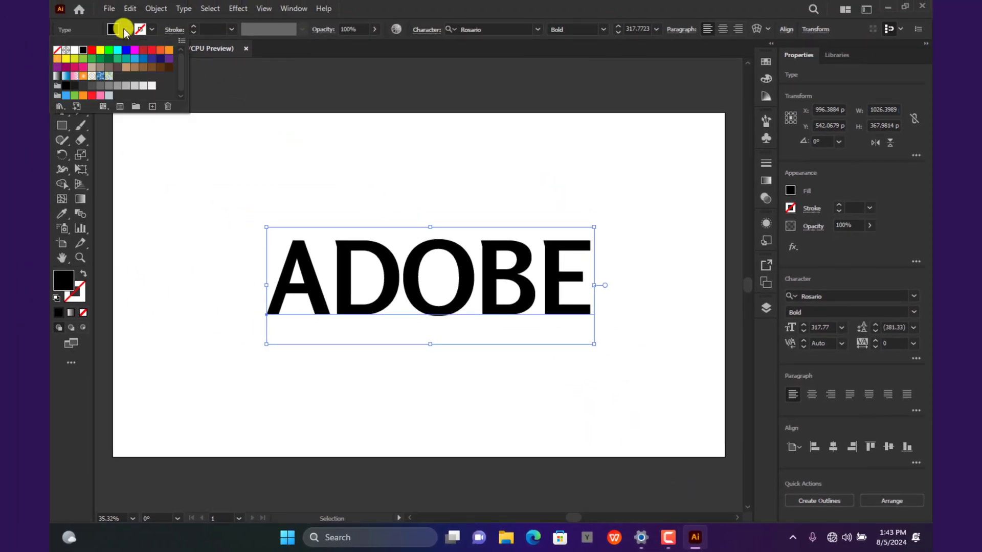
{"action": "left_click", "coordinate": [58, 53]}
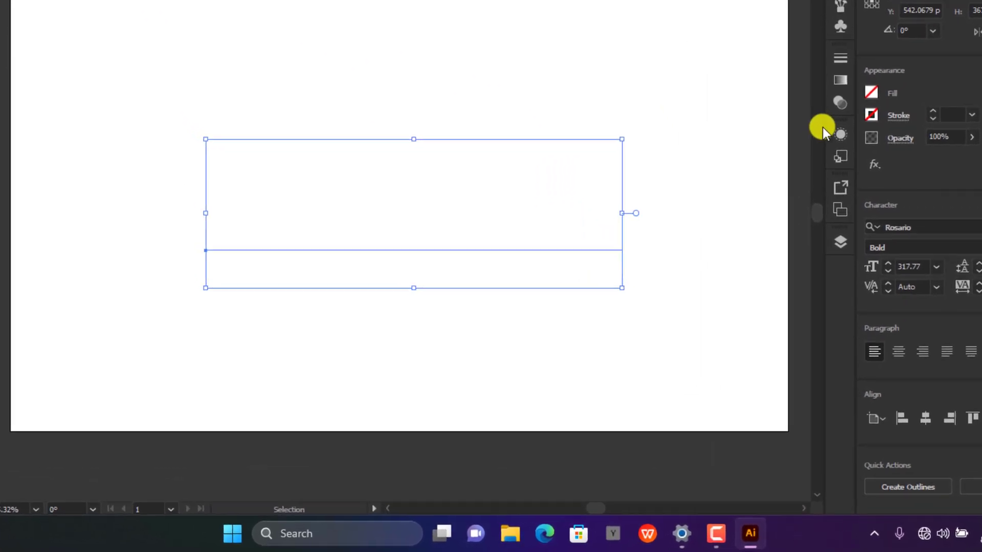
{"action": "left_click", "coordinate": [849, 123]}
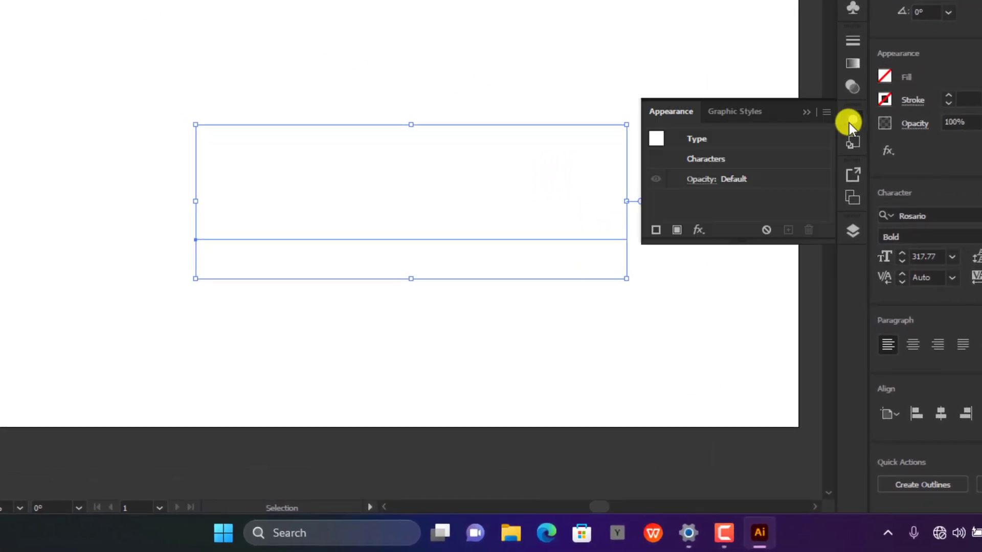
{"action": "left_click", "coordinate": [676, 230]}
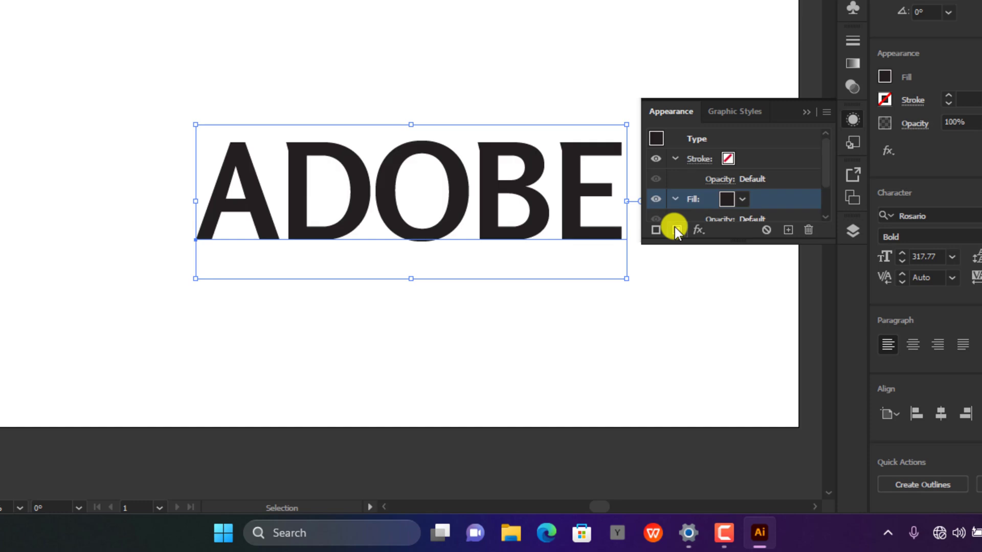
{"action": "left_click", "coordinate": [743, 200]}
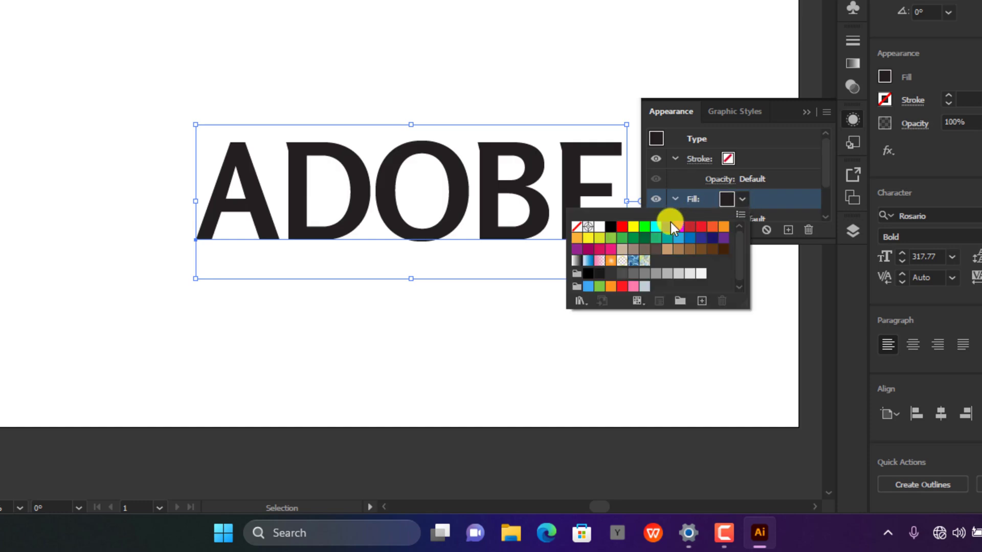
{"action": "left_click", "coordinate": [576, 263]}
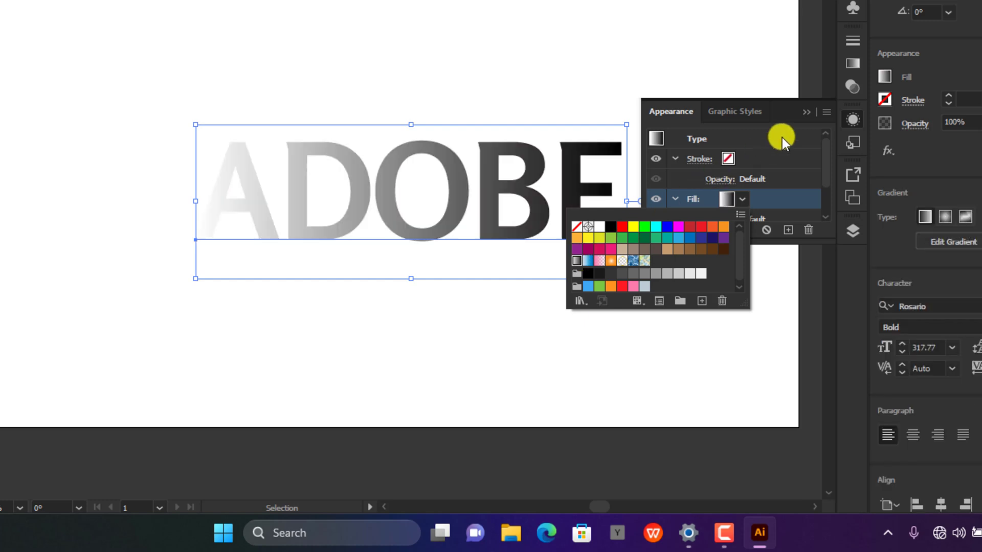
Step: Make the left gradient stop red and set the gradient angle to -90°
{"action": "left_click", "coordinate": [858, 67]}
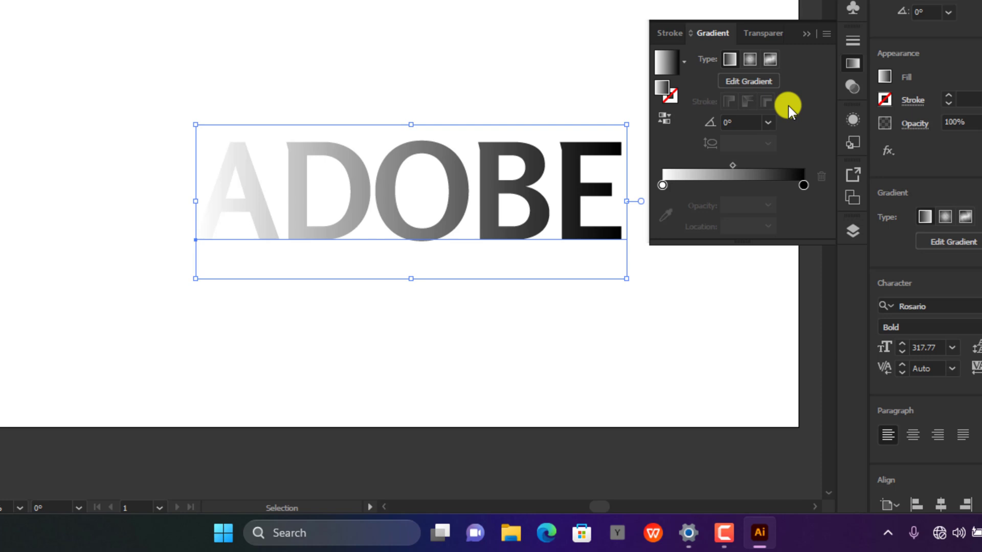
{"action": "double_click", "coordinate": [665, 185]}
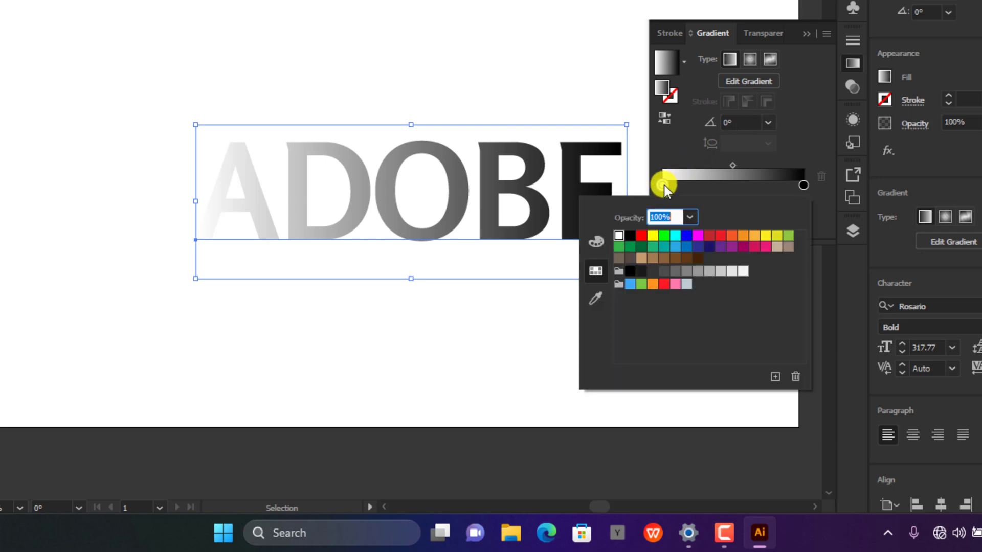
{"action": "left_click", "coordinate": [643, 238]}
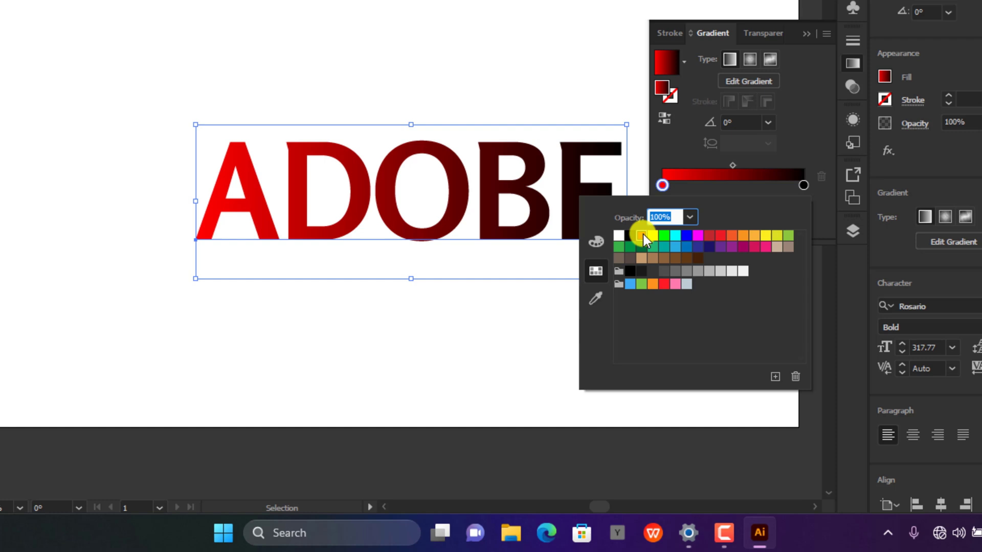
{"action": "left_click", "coordinate": [770, 122]}
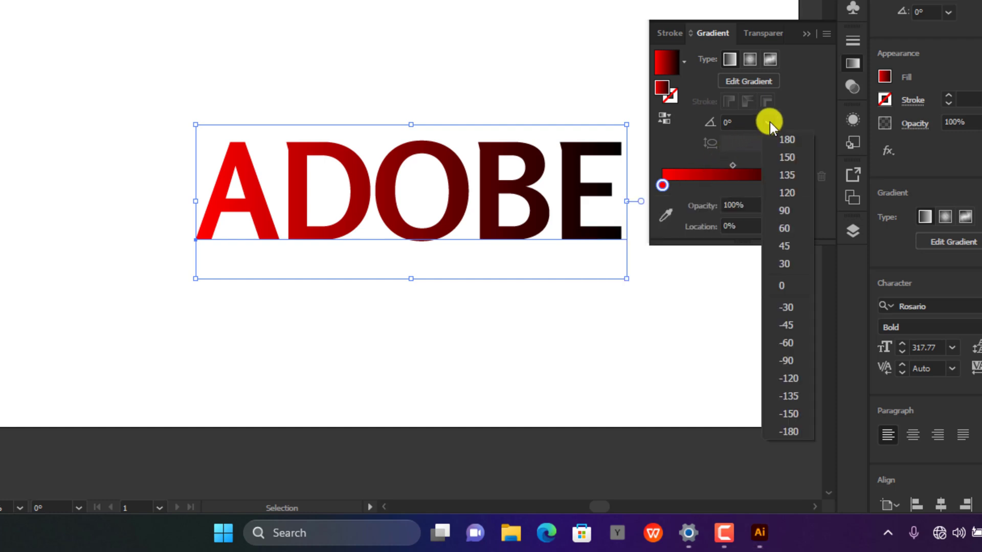
{"action": "left_click", "coordinate": [775, 355]}
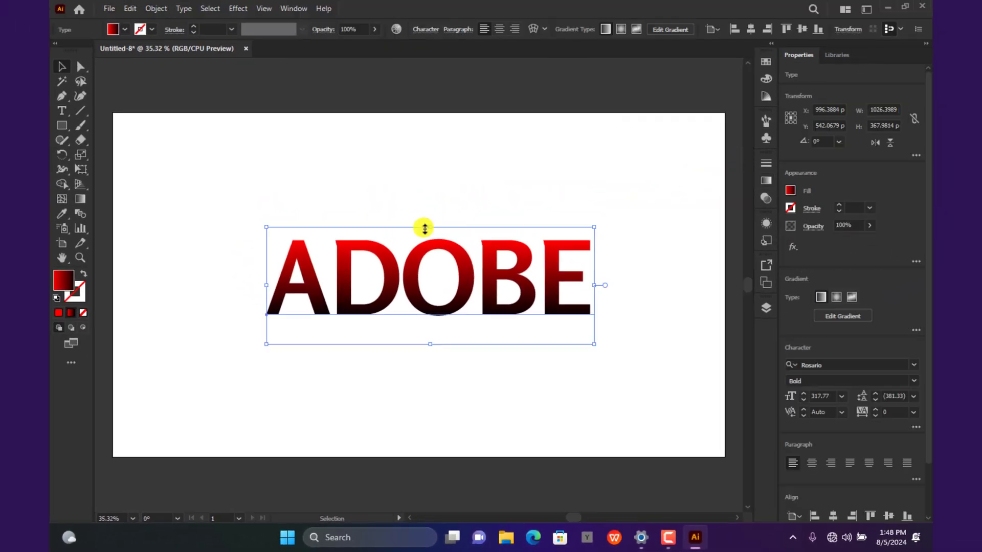
Step: Reflect the ADOBE text across the horizontal axis as a copy placed beneath the original
{"action": "right_click", "coordinate": [336, 250]}
{"action": "mouse_move", "coordinate": [373, 447]}
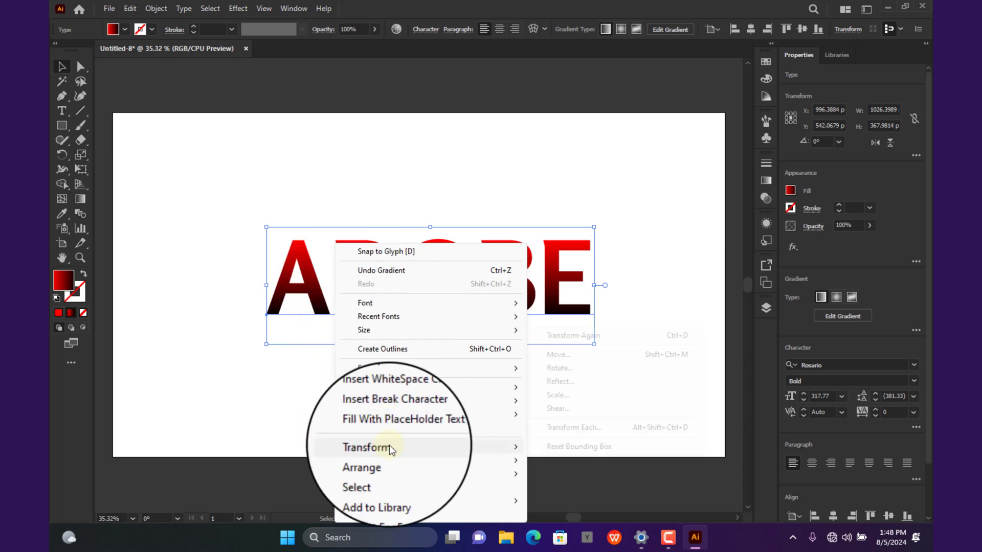
{"action": "left_click", "coordinate": [558, 381]}
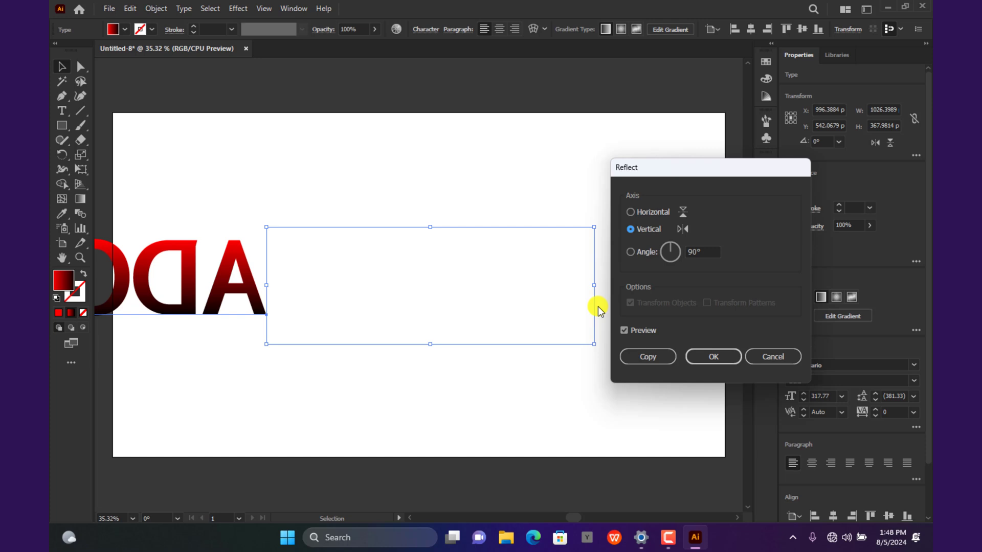
{"action": "left_click", "coordinate": [631, 212]}
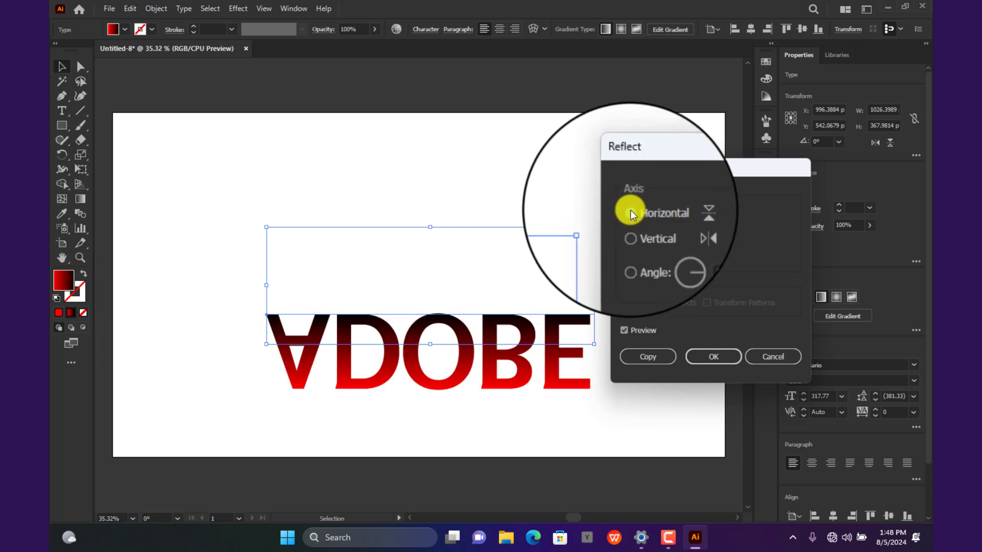
{"action": "left_click", "coordinate": [623, 331]}
{"action": "left_click", "coordinate": [624, 332]}
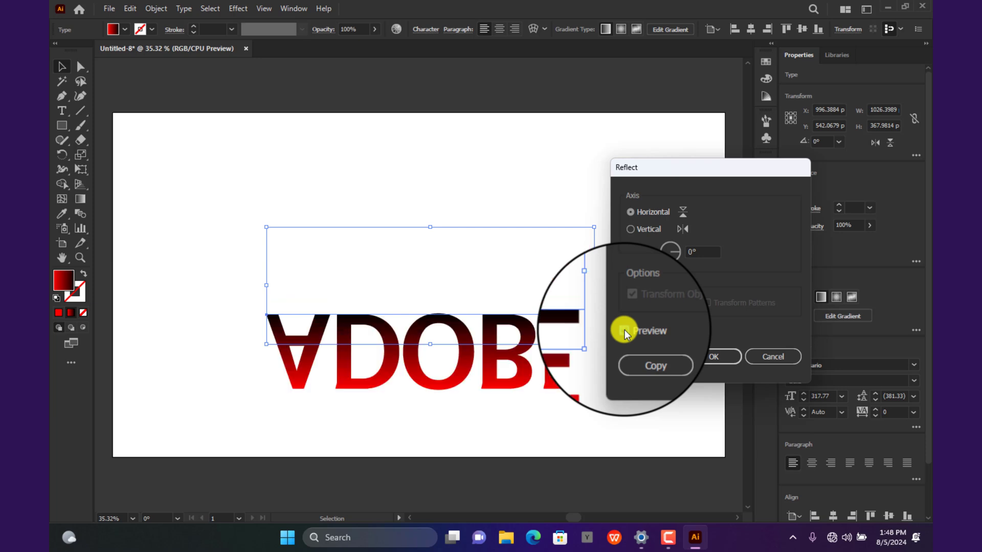
{"action": "left_click", "coordinate": [646, 358]}
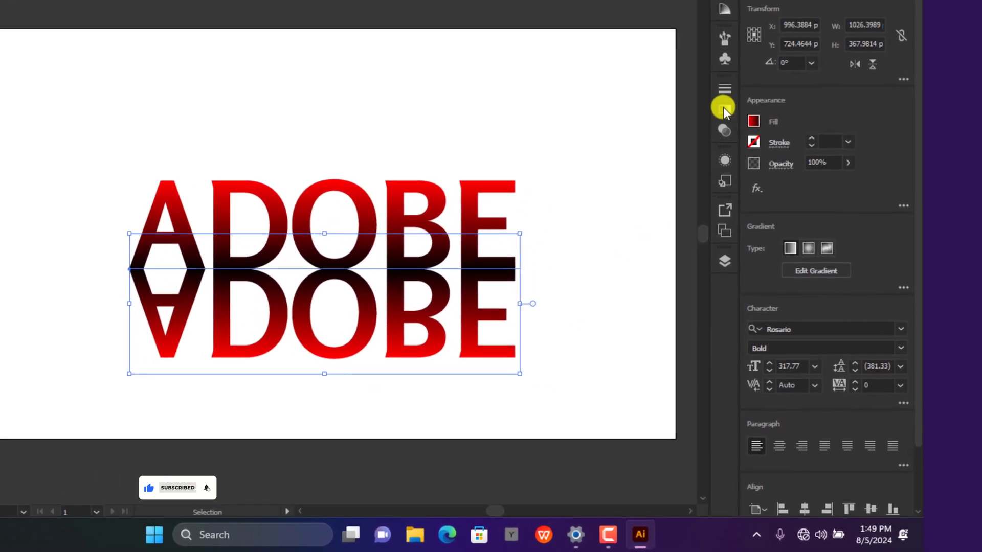
Step: Move the reflection gradient's midpoint location to 70%
{"action": "left_click", "coordinate": [766, 181]}
{"action": "left_click", "coordinate": [615, 201]}
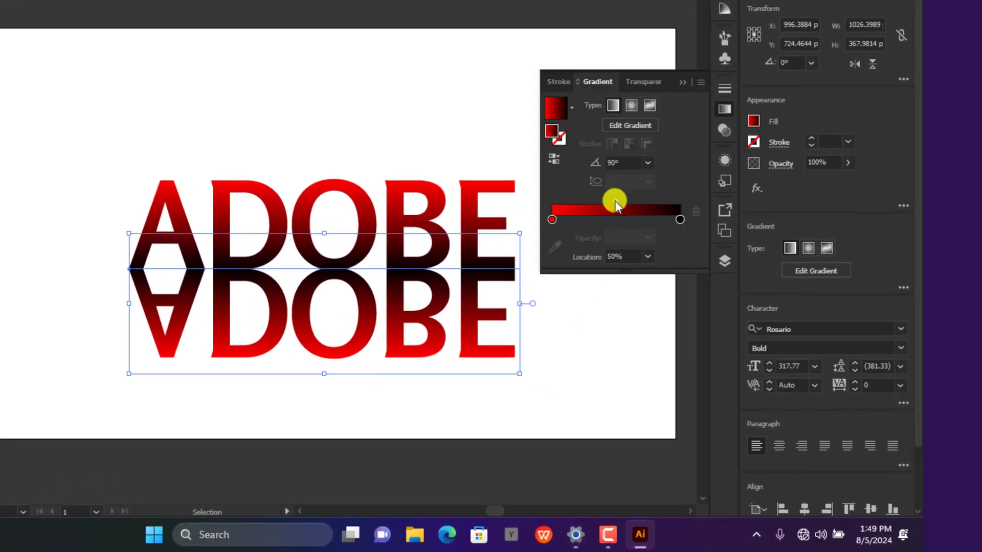
{"action": "left_click", "coordinate": [647, 254]}
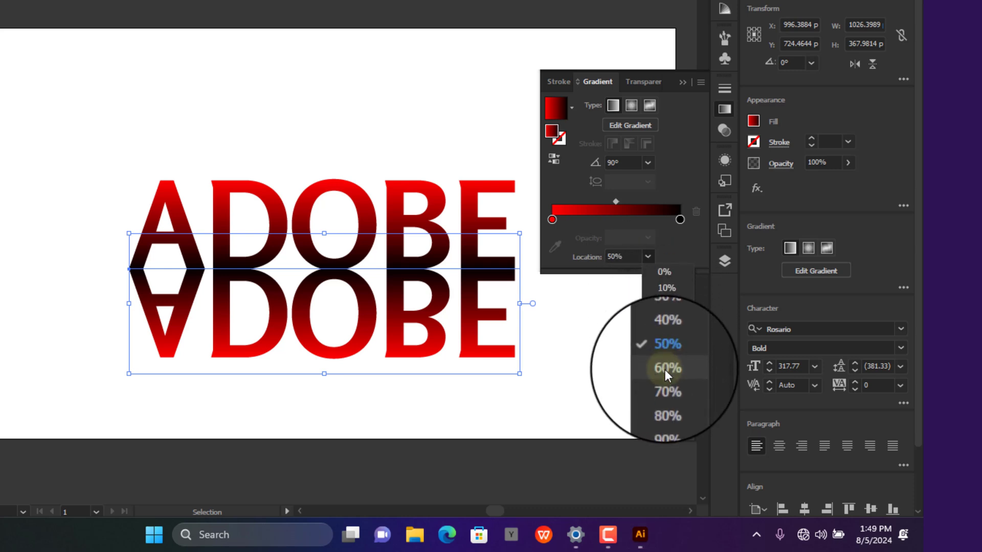
{"action": "left_click", "coordinate": [663, 385]}
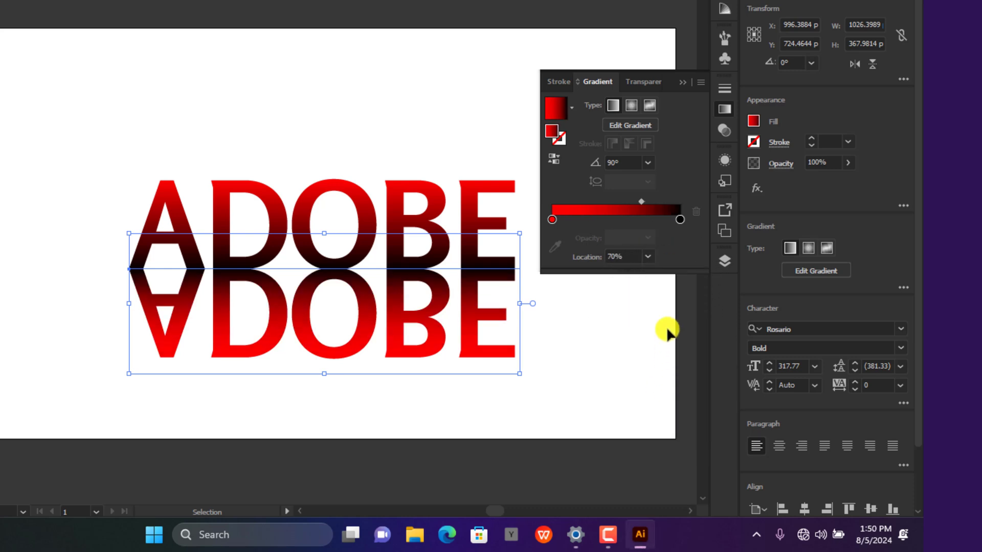
Step: Set the dark stop to 40% opacity and the red stop to 0% opacity
{"action": "left_click", "coordinate": [679, 221]}
{"action": "left_click", "coordinate": [648, 238]}
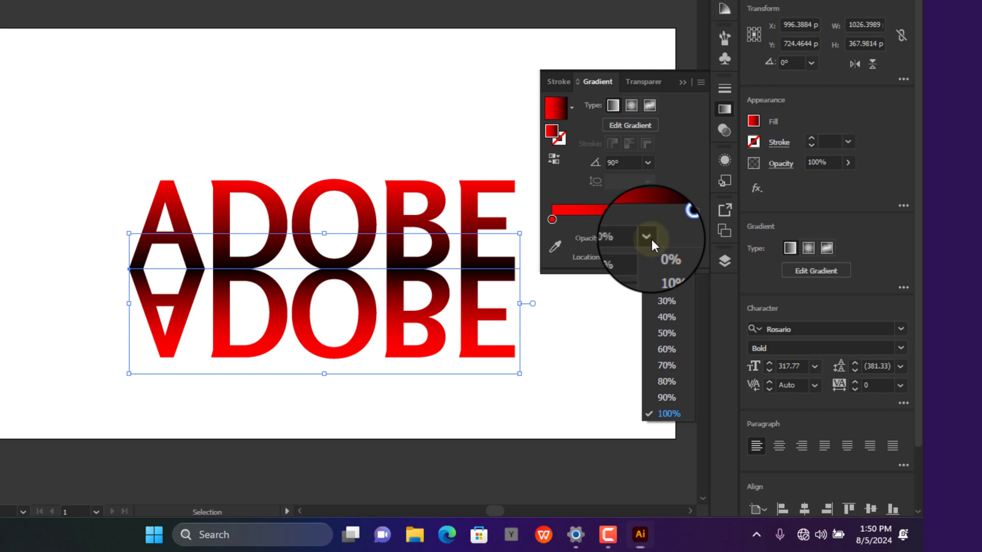
{"action": "left_click", "coordinate": [660, 319]}
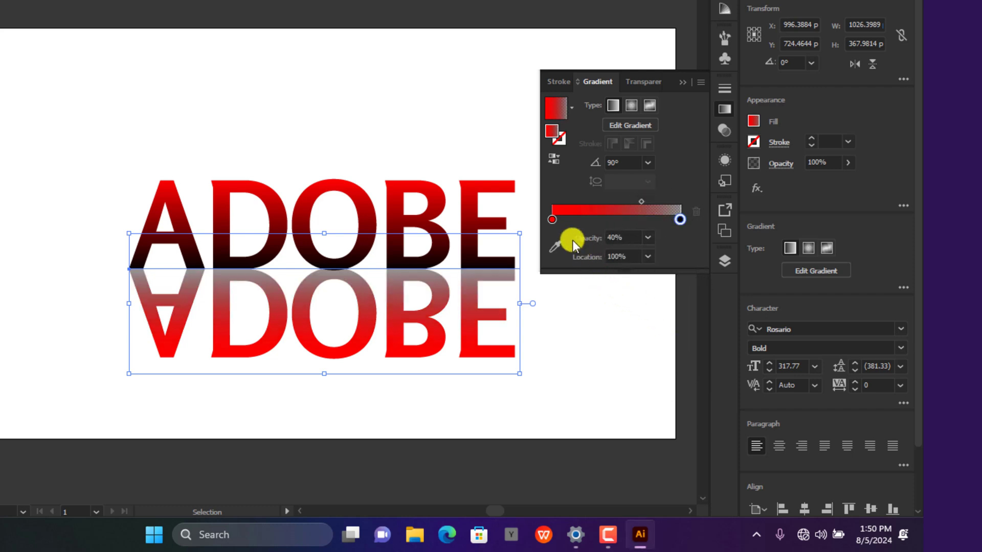
{"action": "left_click", "coordinate": [551, 220]}
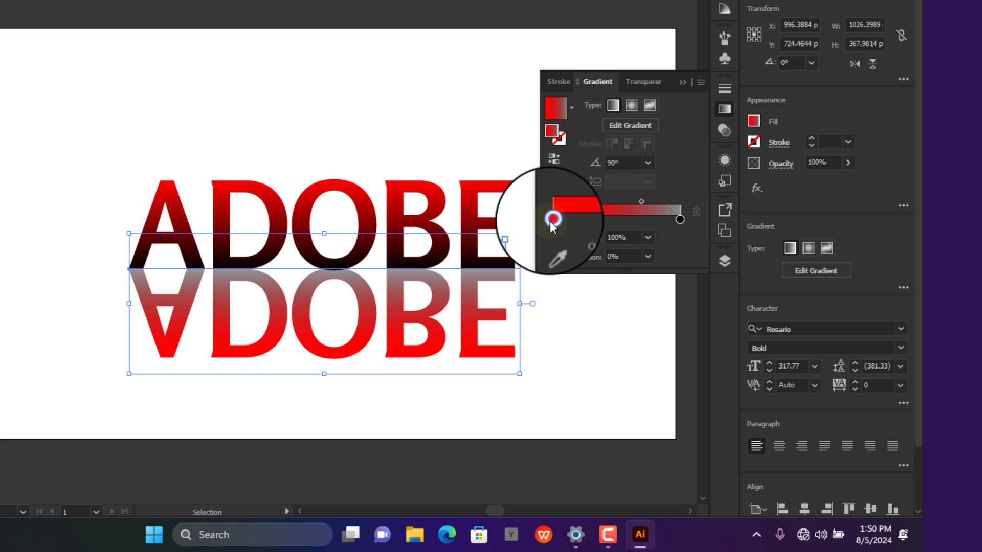
{"action": "left_click", "coordinate": [647, 236]}
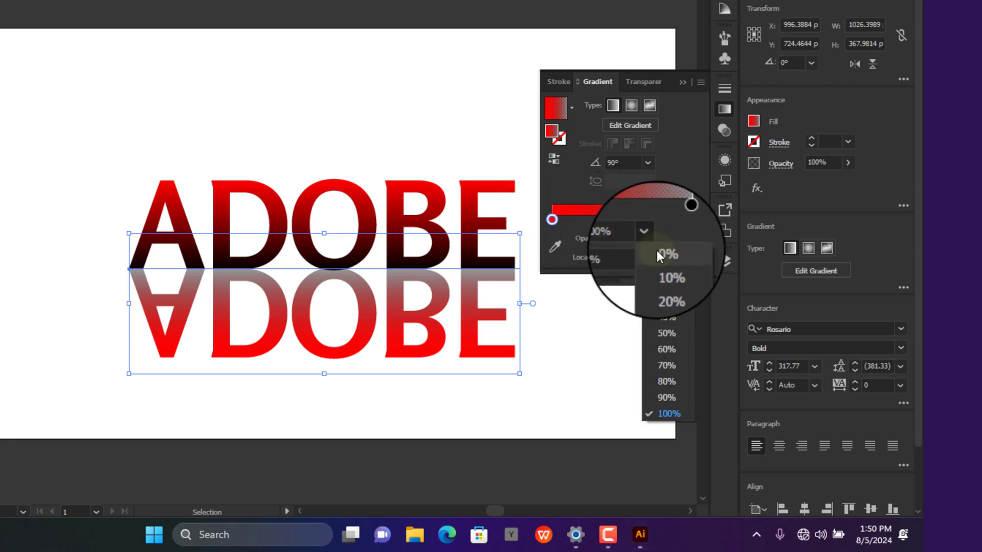
{"action": "left_click", "coordinate": [657, 250]}
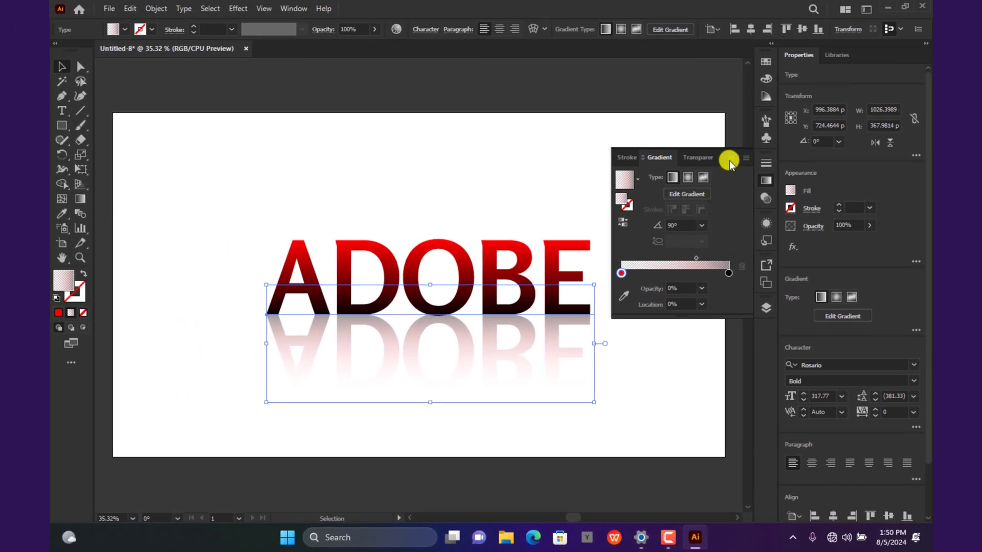
Step: Group the text with its reflection and align the group to the artboard's vertical and horizontal centre
{"action": "left_click", "coordinate": [726, 165]}
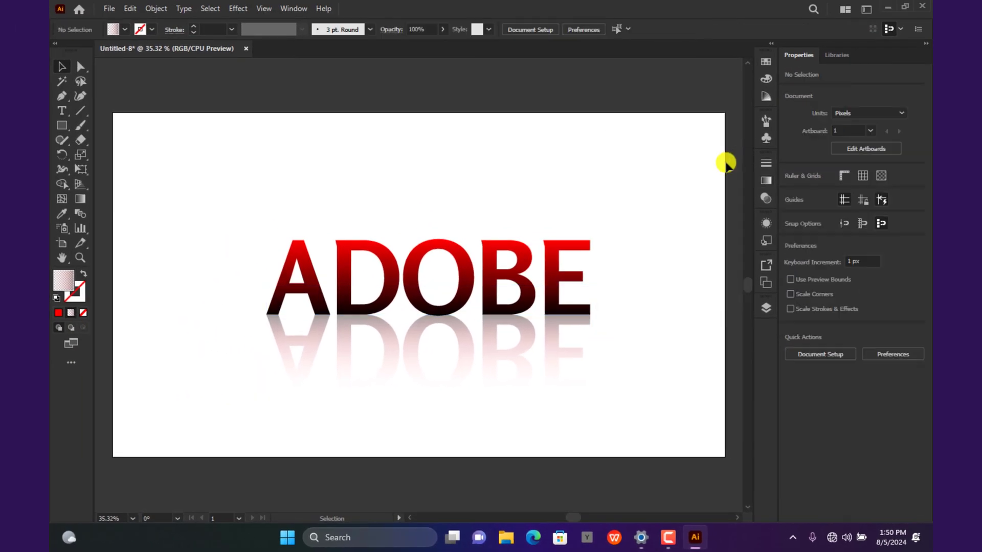
{"action": "left_click_drag", "start_coordinate": [622, 193], "coordinate": [236, 440]}
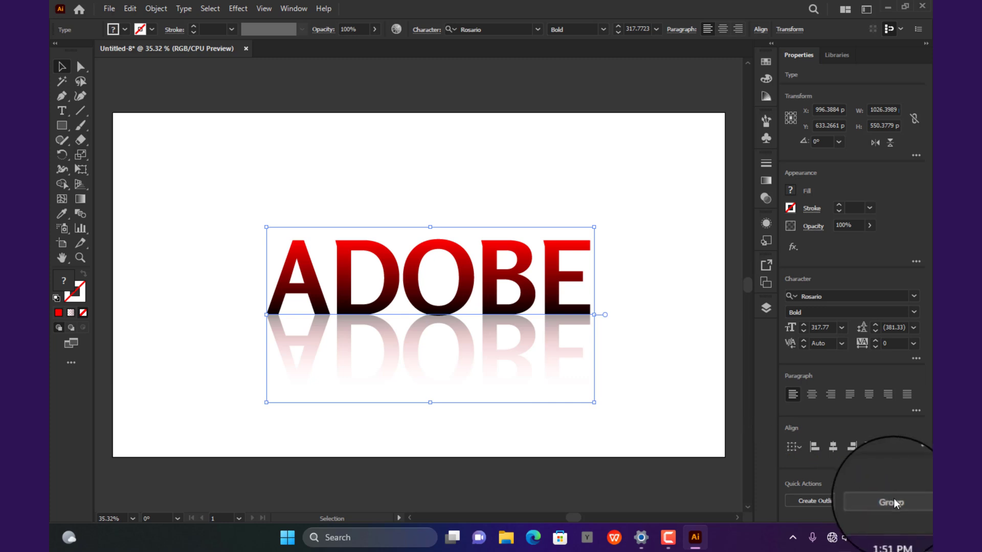
{"action": "left_click", "coordinate": [892, 503]}
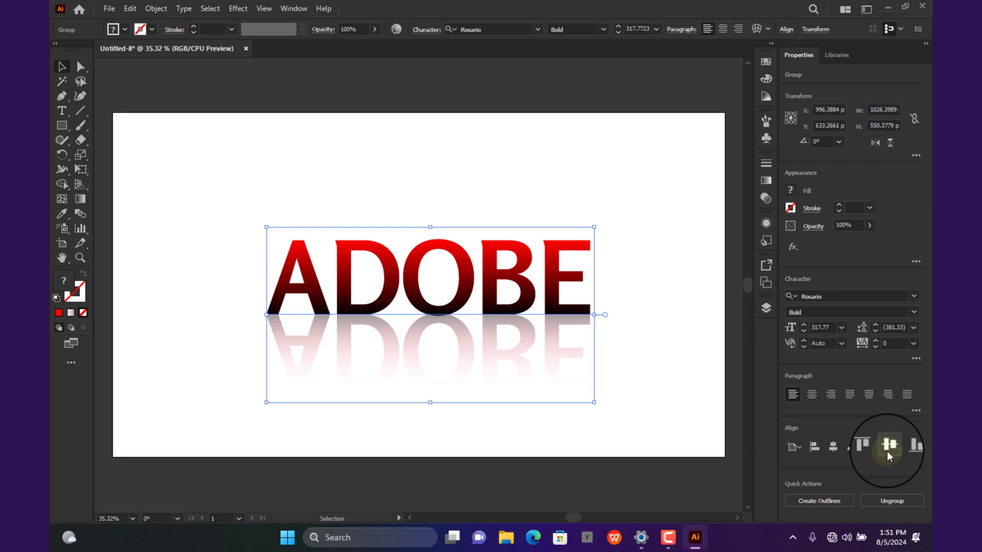
{"action": "left_click", "coordinate": [889, 446]}
{"action": "left_click", "coordinate": [833, 449]}
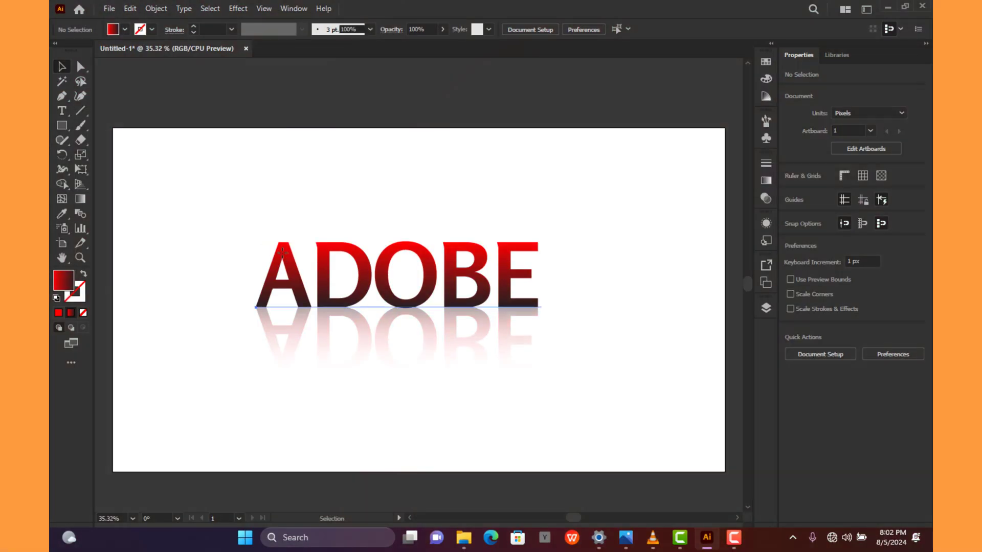
{"action": "left_click", "coordinate": [283, 251]}
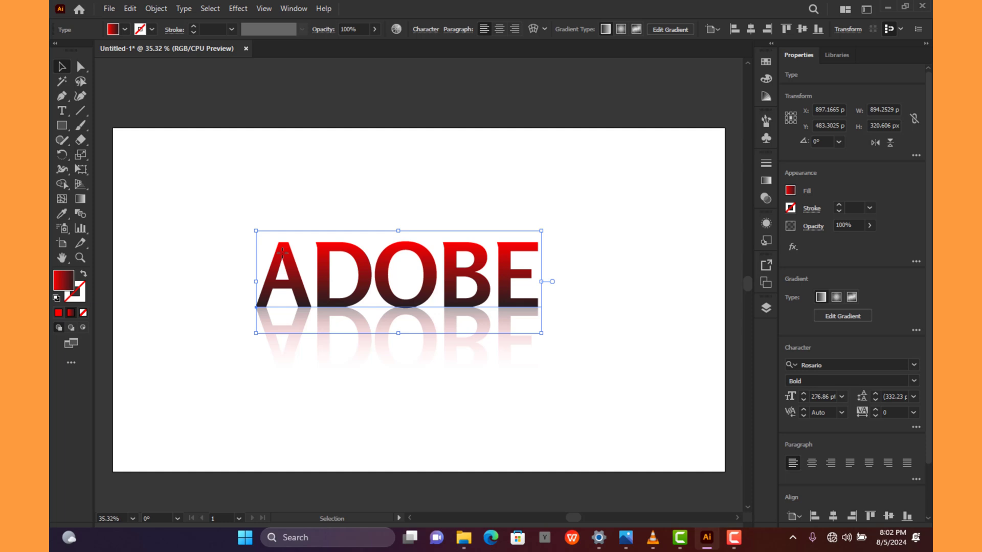
Step: Recolour the upright text's red gradient stop to purple after trying a few swatches
{"action": "left_click", "coordinate": [765, 180]}
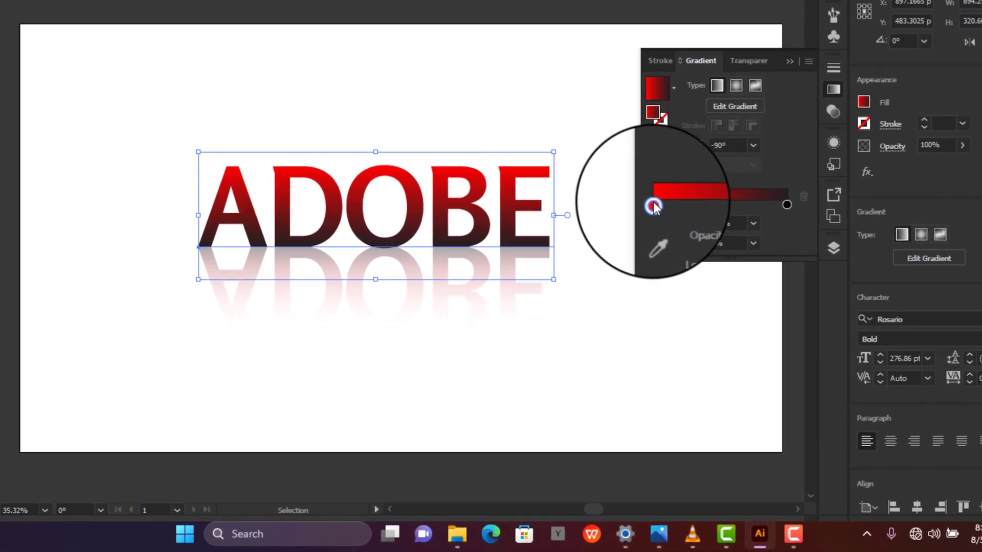
{"action": "double_click", "coordinate": [652, 206]}
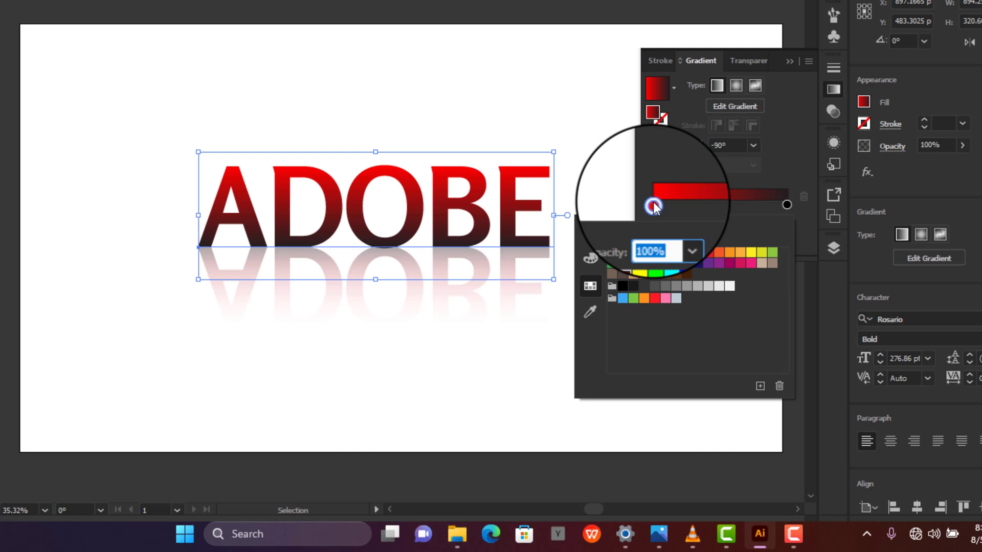
{"action": "left_click", "coordinate": [656, 252]}
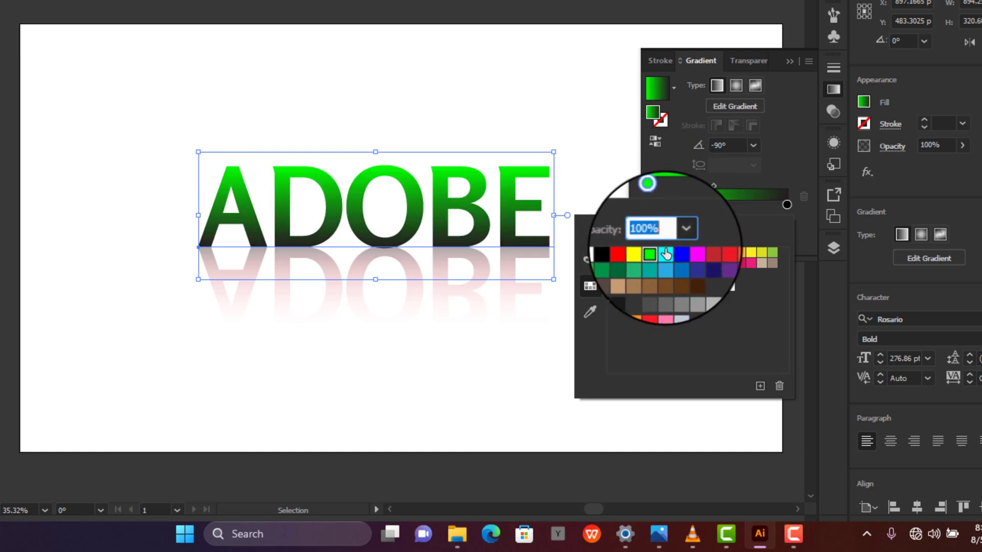
{"action": "left_click", "coordinate": [677, 251]}
{"action": "left_click", "coordinate": [741, 253]}
{"action": "left_click", "coordinate": [771, 253]}
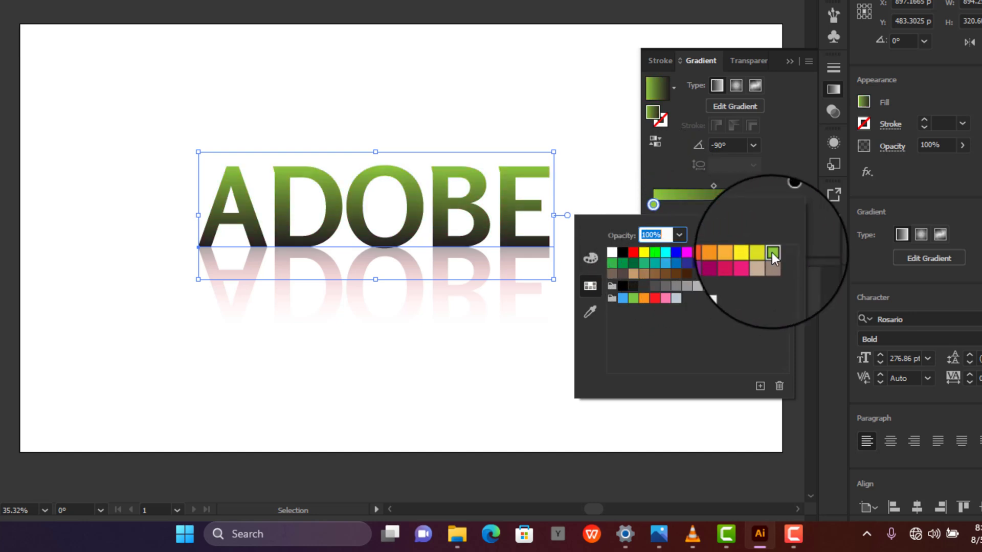
{"action": "left_click", "coordinate": [708, 262]}
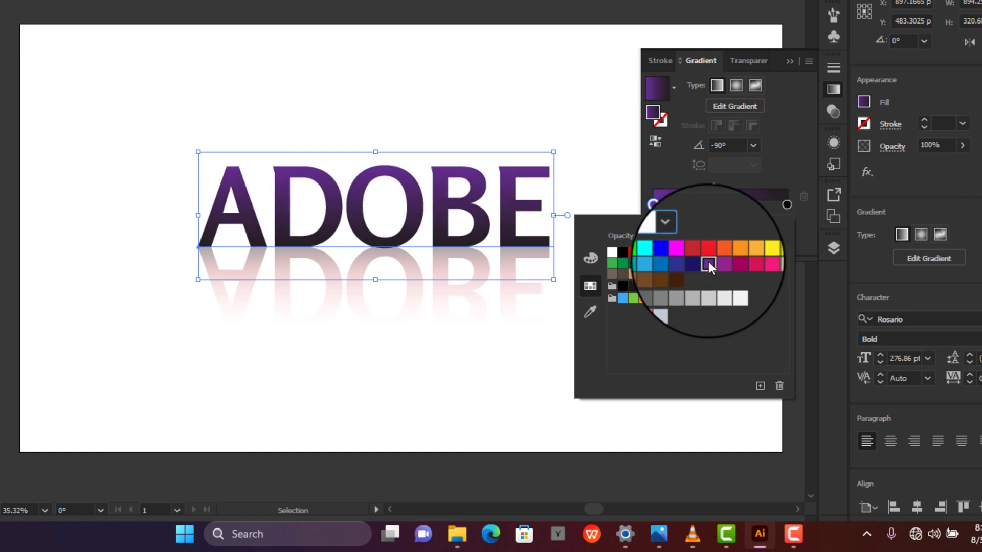
Step: Tint the reflection's transparent stop with the matching purple and deselect
{"action": "left_click", "coordinate": [450, 289]}
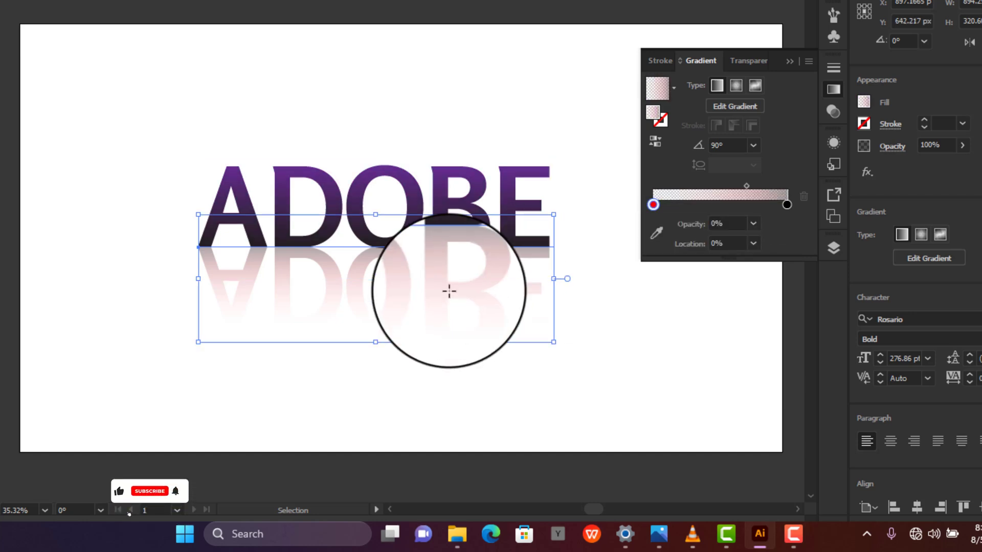
{"action": "double_click", "coordinate": [653, 205]}
{"action": "left_click", "coordinate": [707, 262]}
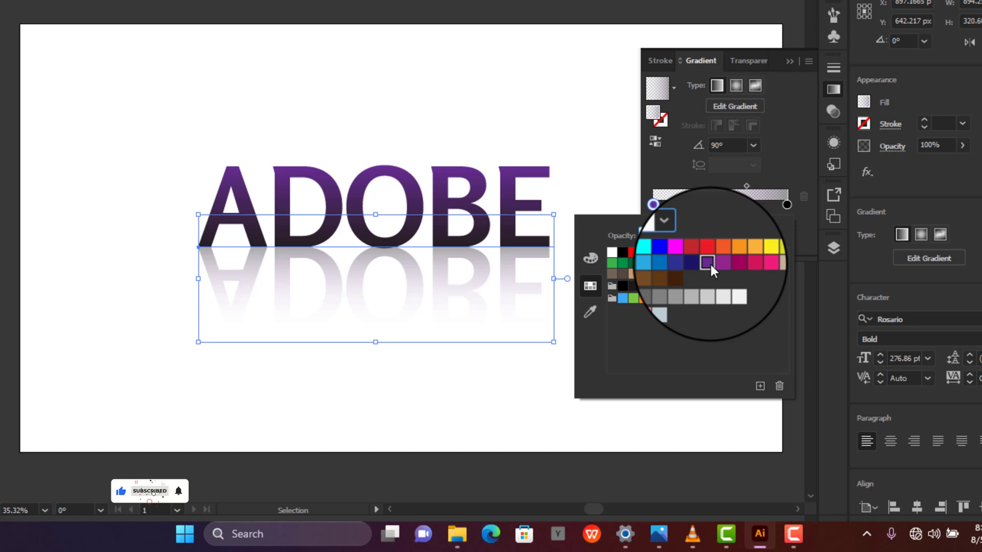
{"action": "left_click", "coordinate": [618, 193]}
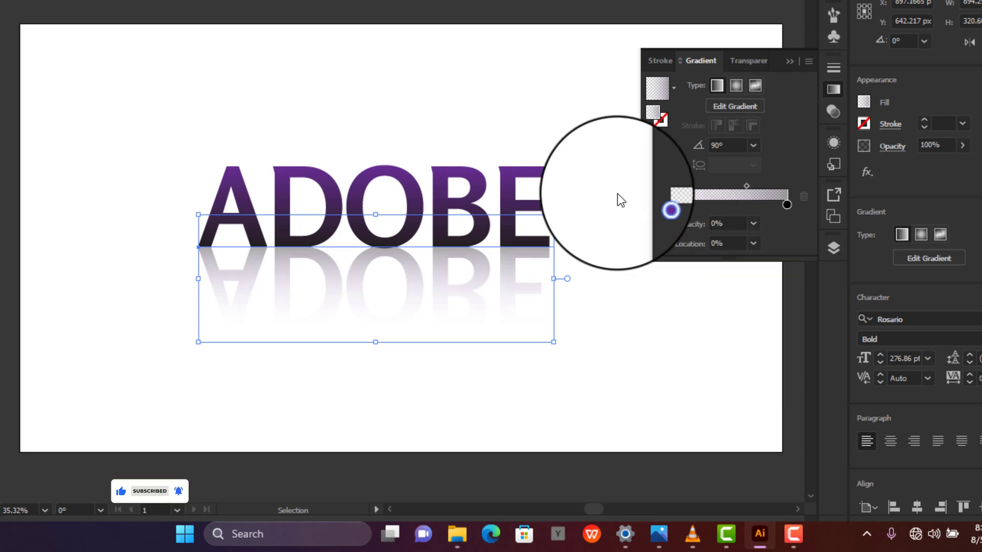